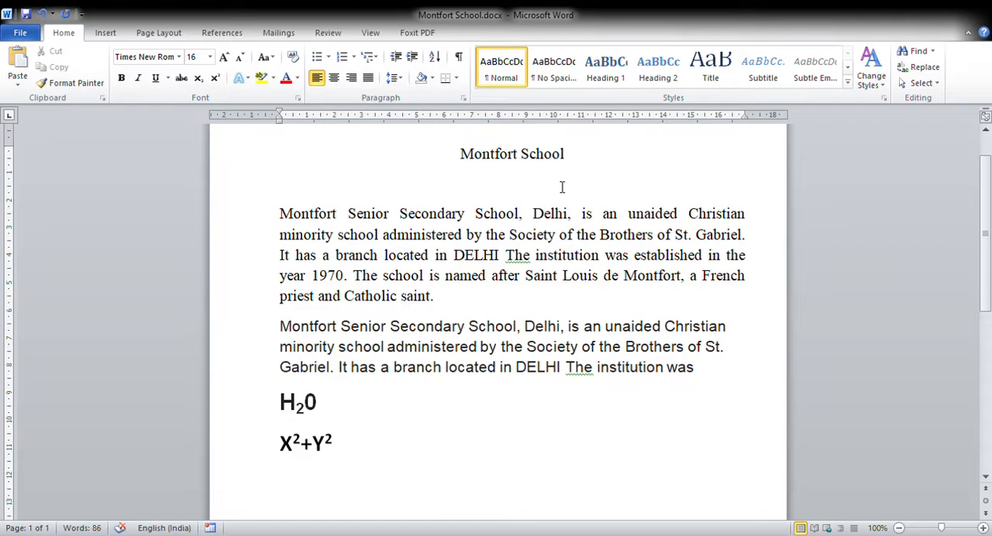
{"action": "type", "text": "wORD Processor"}
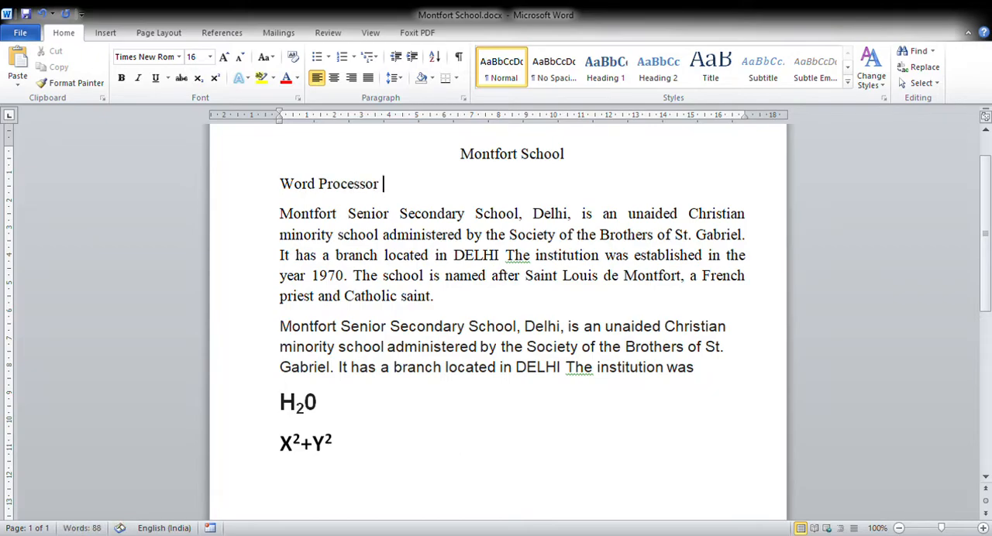
{"action": "key", "text": "shift+Home"}
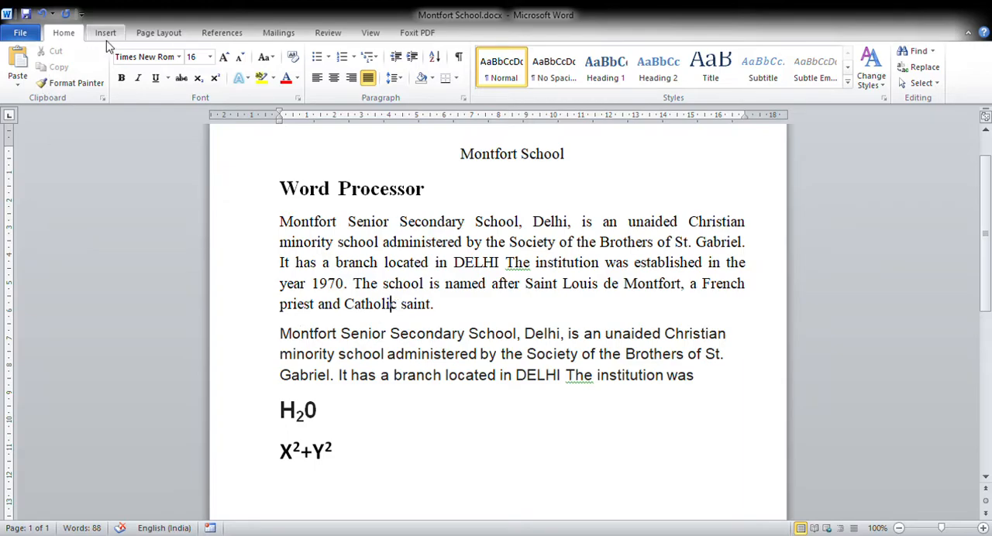
{"action": "left_click_drag", "start_coordinate": [286, 196], "coordinate": [456, 201]}
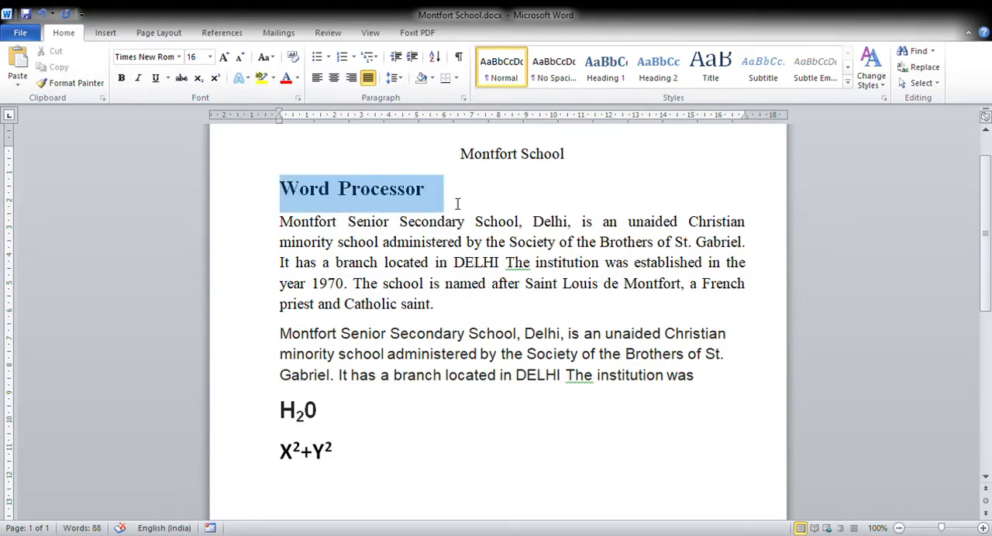
{"action": "key", "text": "Delete"}
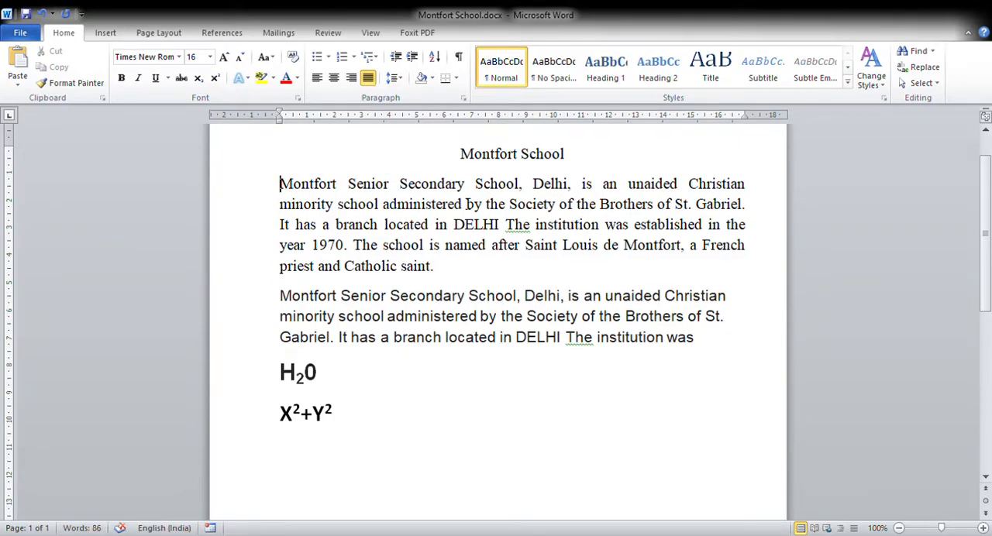
Left-align the Montfort School title at the beginning of the document.
{"action": "key", "text": "Up"}
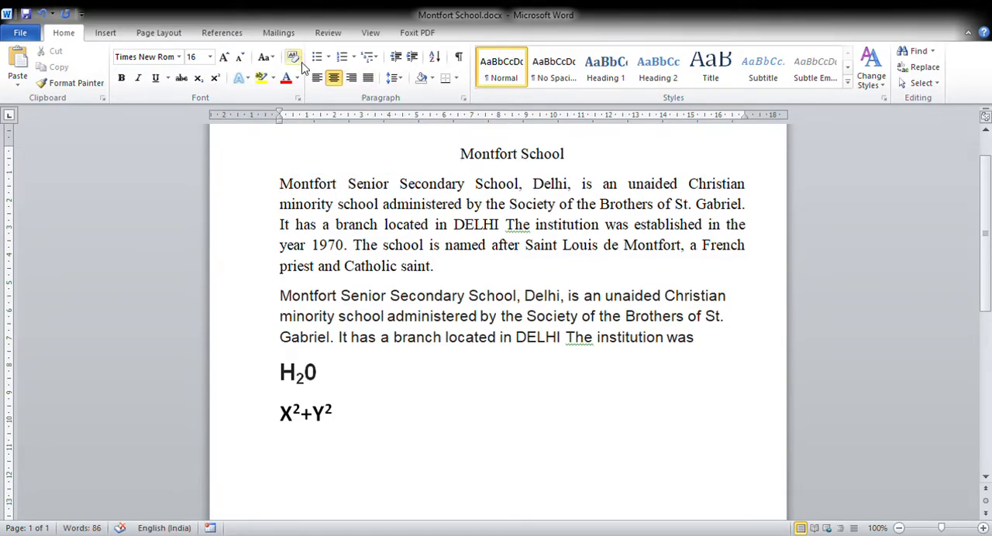
{"action": "left_click", "coordinate": [317, 78]}
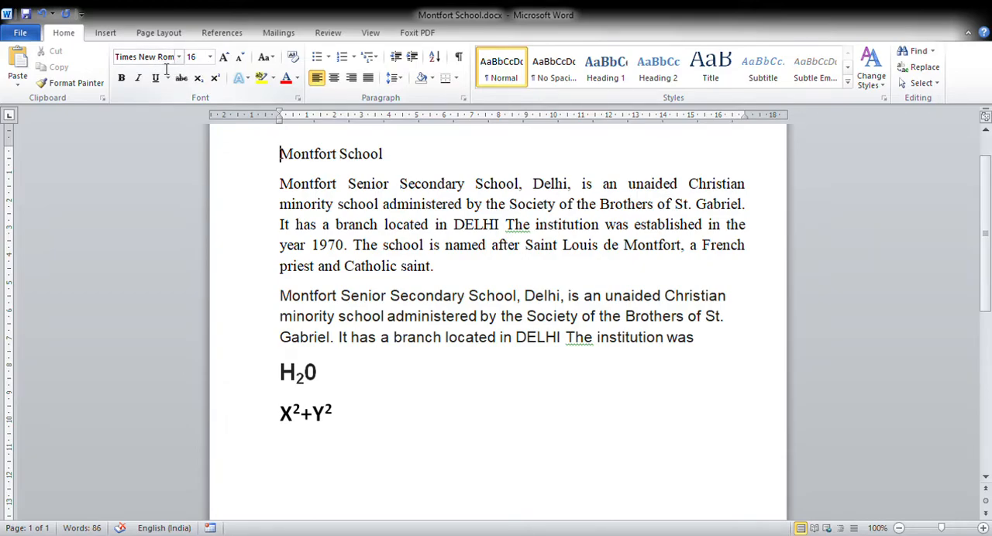
Change the first body paragraph's font to Arial and its font colour to red.
{"action": "left_click_drag", "start_coordinate": [280, 186], "coordinate": [472, 280]}
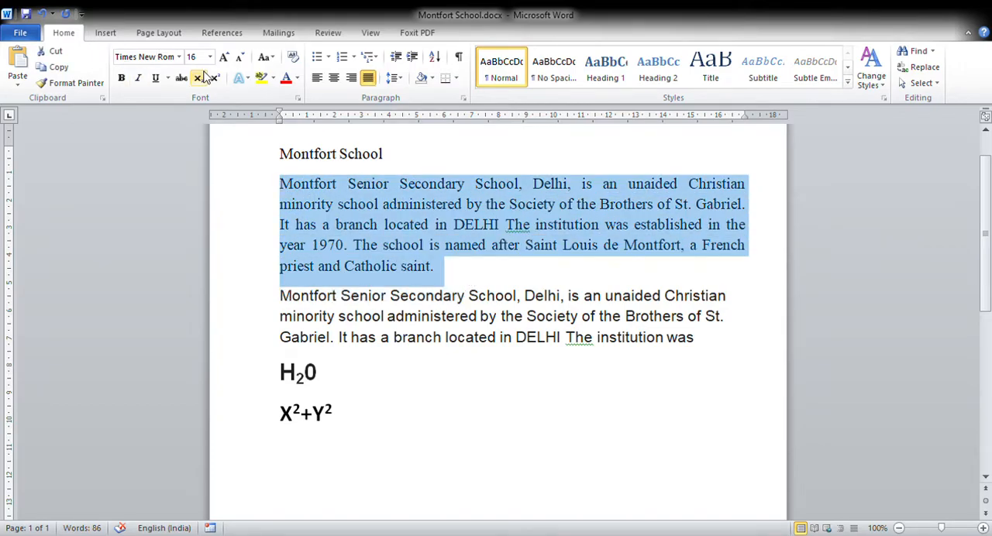
{"action": "left_click", "coordinate": [180, 59]}
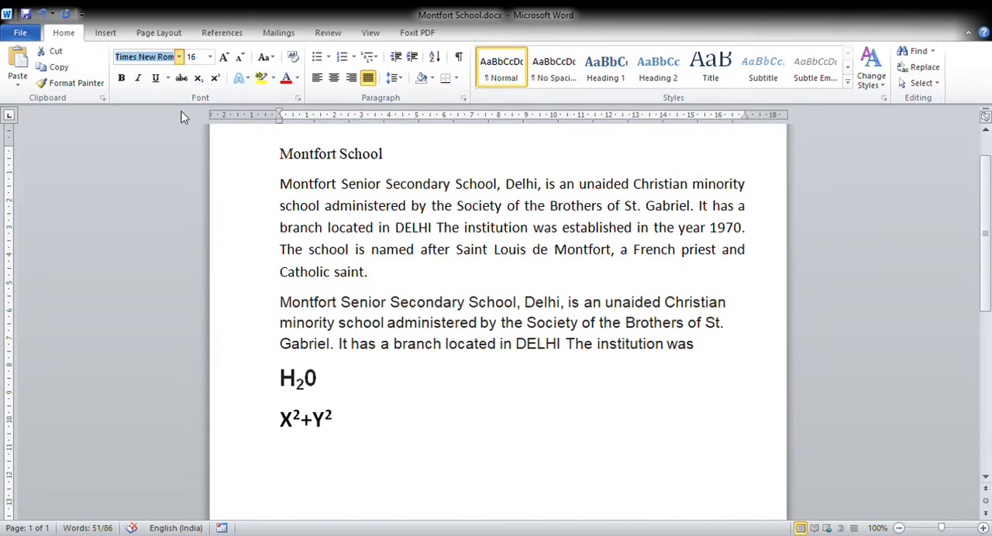
{"action": "key", "text": "Escape"}
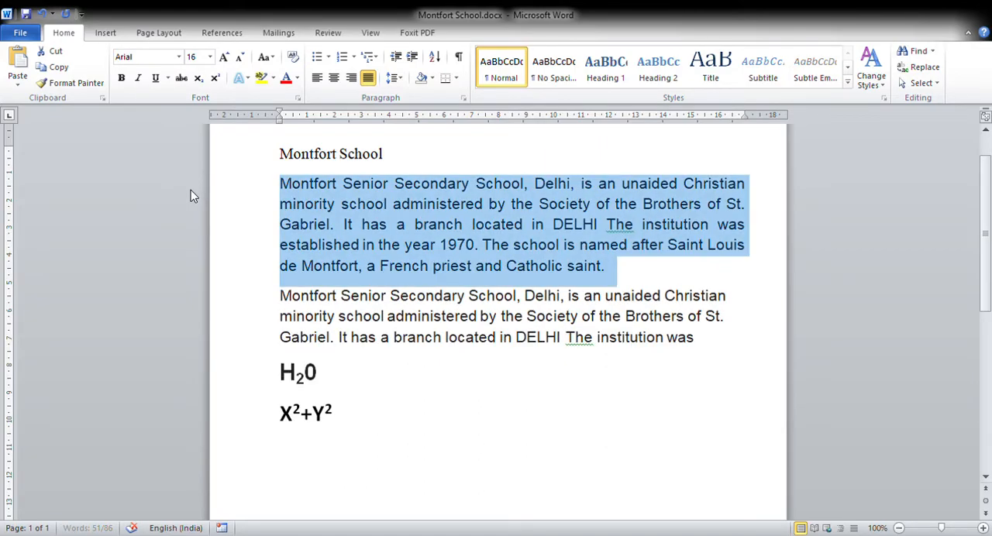
{"action": "left_click", "coordinate": [210, 59]}
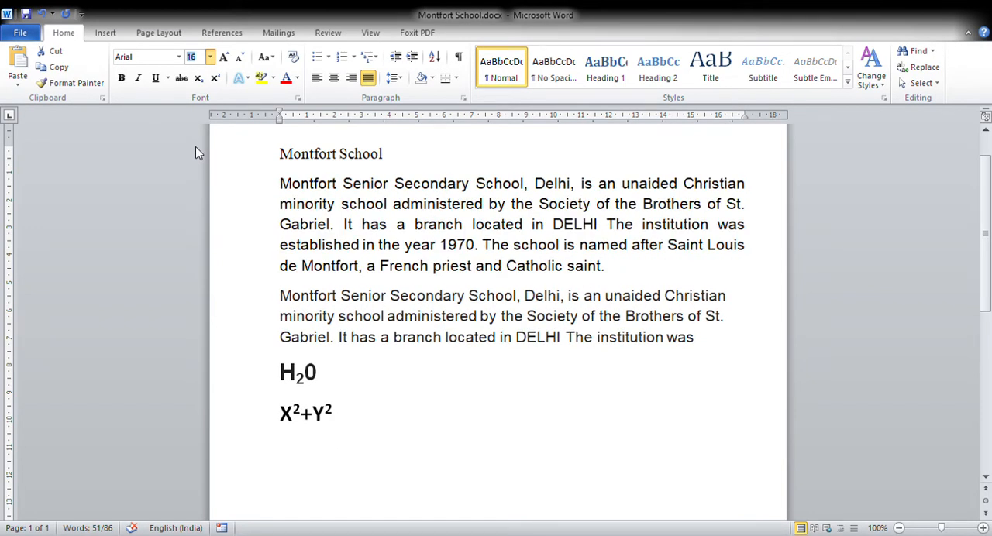
{"action": "left_click", "coordinate": [195, 146]}
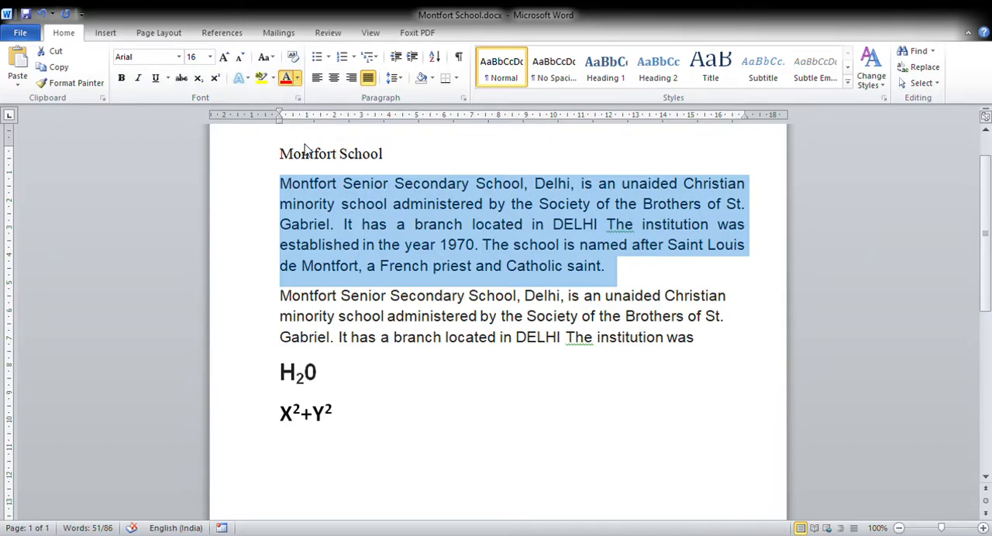
{"action": "left_click", "coordinate": [296, 201]}
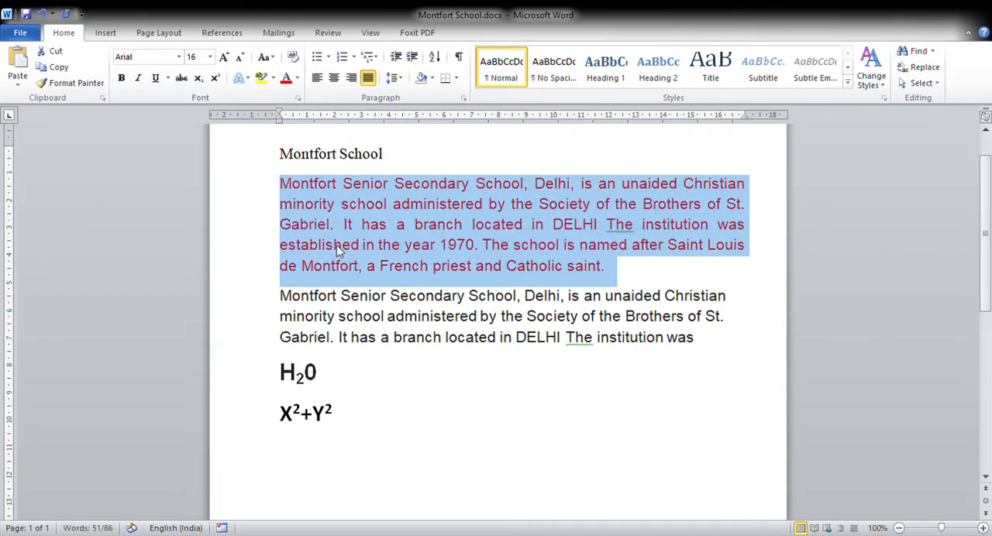
{"action": "left_click", "coordinate": [373, 301]}
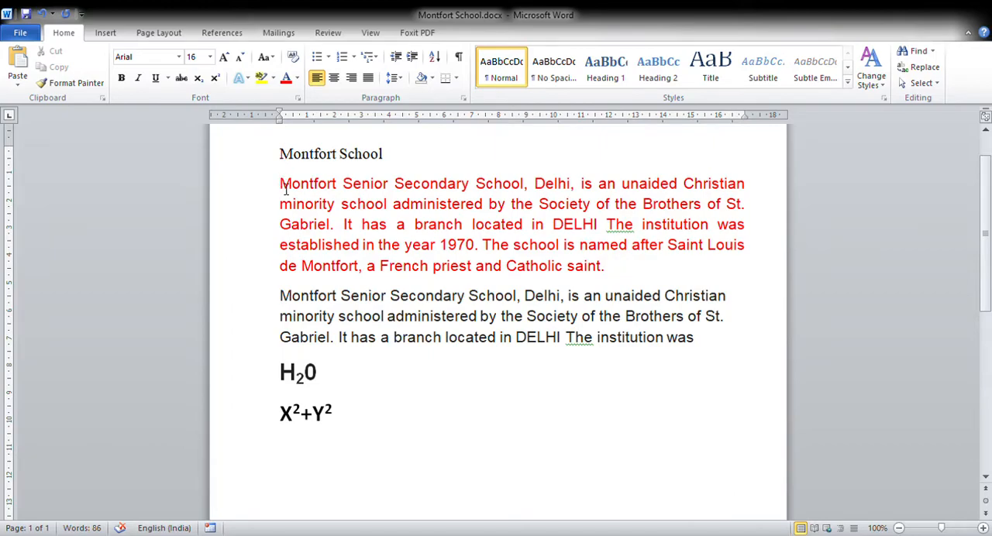
Make the Montfort School title bold and underlined.
{"action": "left_click_drag", "start_coordinate": [281, 184], "coordinate": [610, 287]}
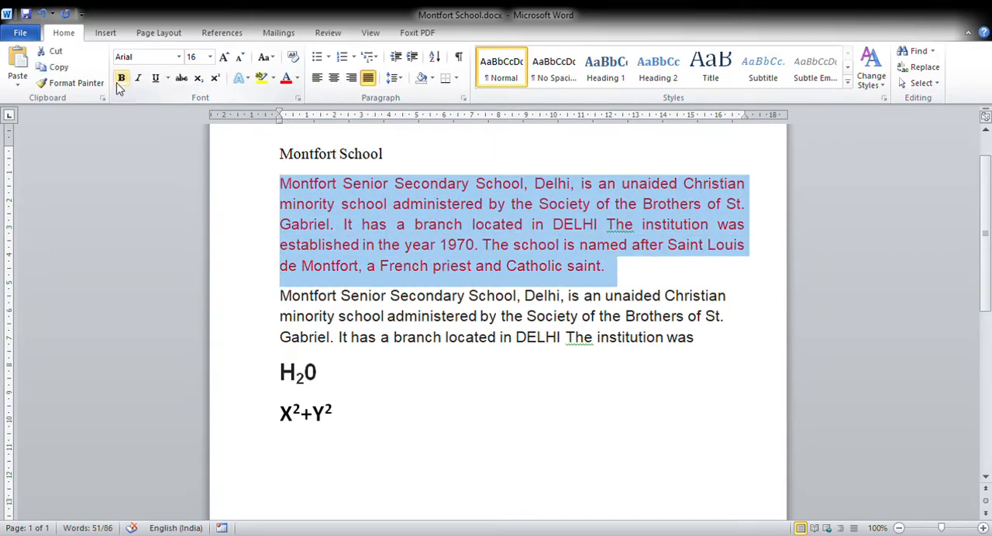
{"action": "left_click", "coordinate": [261, 203]}
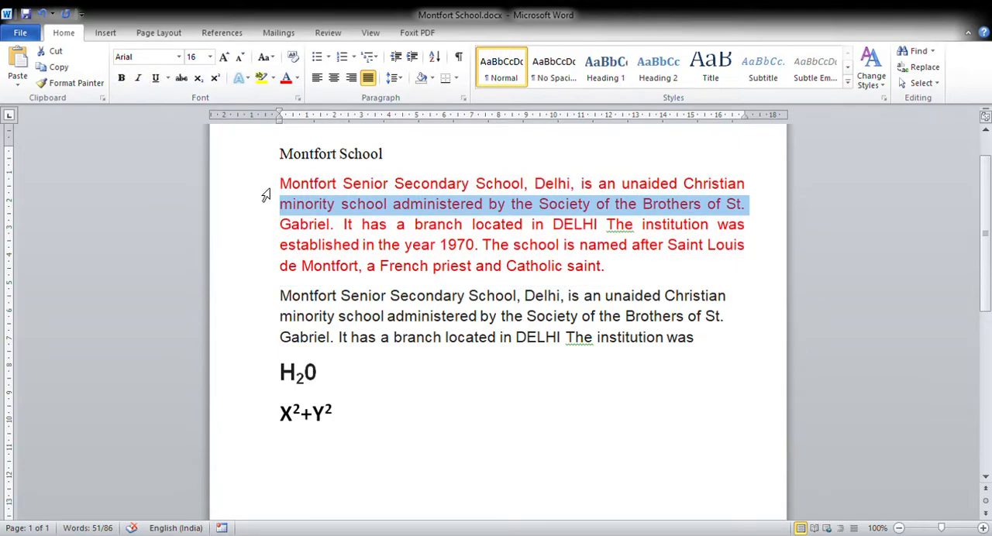
{"action": "left_click_drag", "start_coordinate": [492, 162], "coordinate": [389, 169]}
{"action": "left_click", "coordinate": [281, 162]}
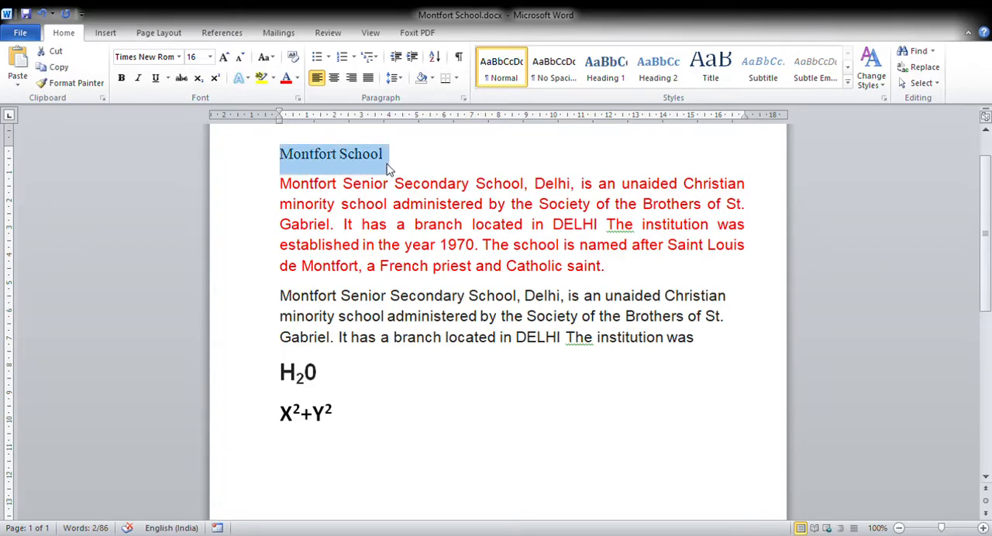
{"action": "left_click", "coordinate": [122, 79]}
{"action": "left_click", "coordinate": [155, 78]}
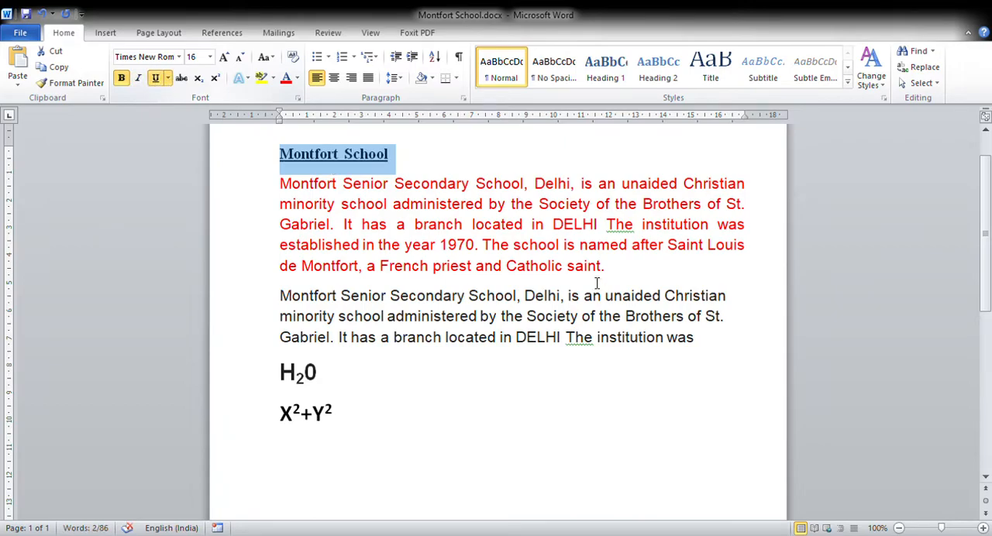
{"action": "left_click", "coordinate": [593, 322]}
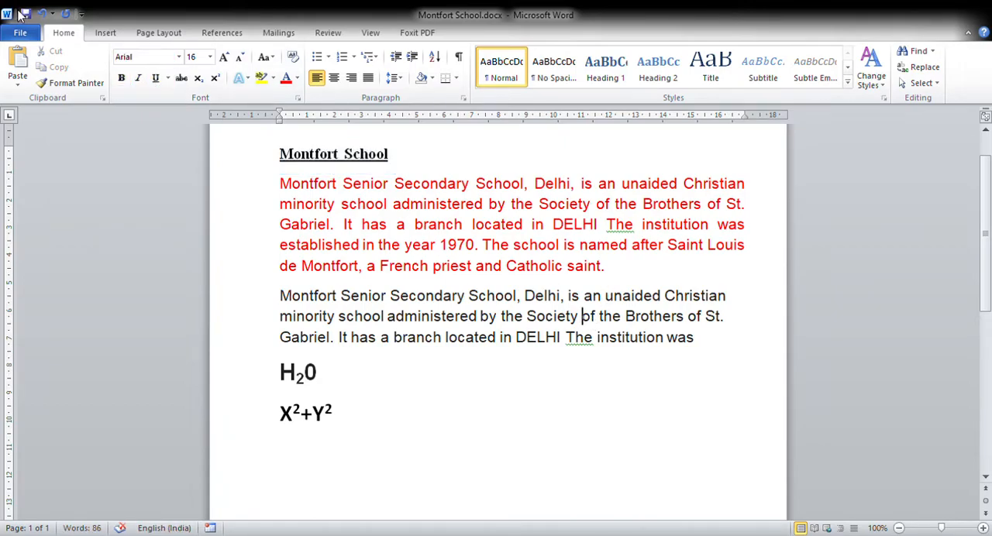
Center the Montfort School title across the page.
{"action": "left_click", "coordinate": [282, 163]}
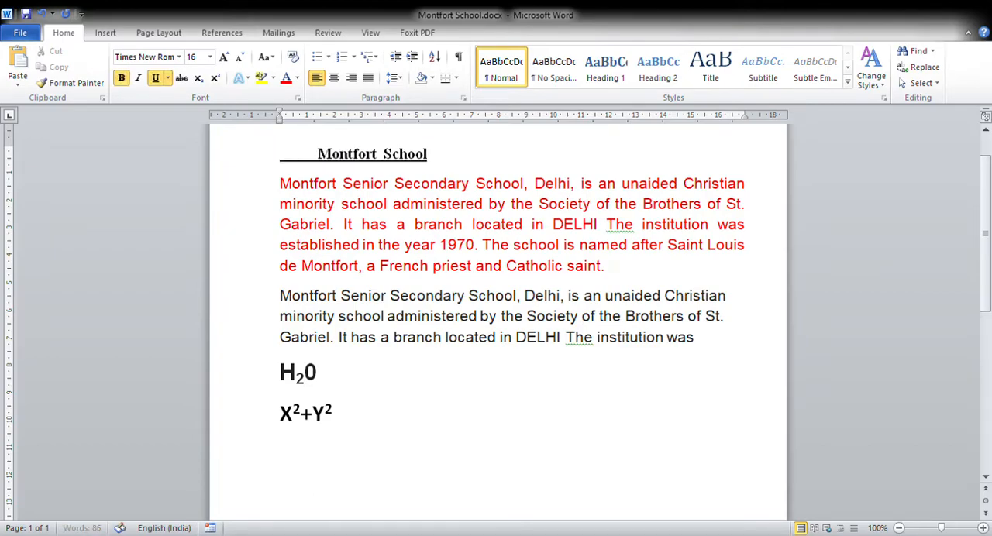
{"action": "key", "text": "ctrl+z"}
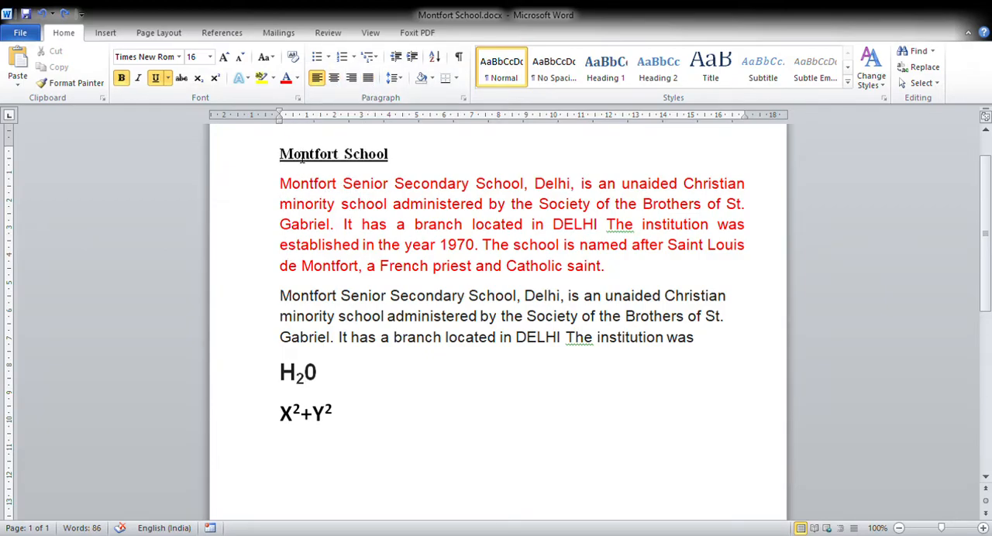
{"action": "left_click_drag", "start_coordinate": [280, 153], "coordinate": [458, 159]}
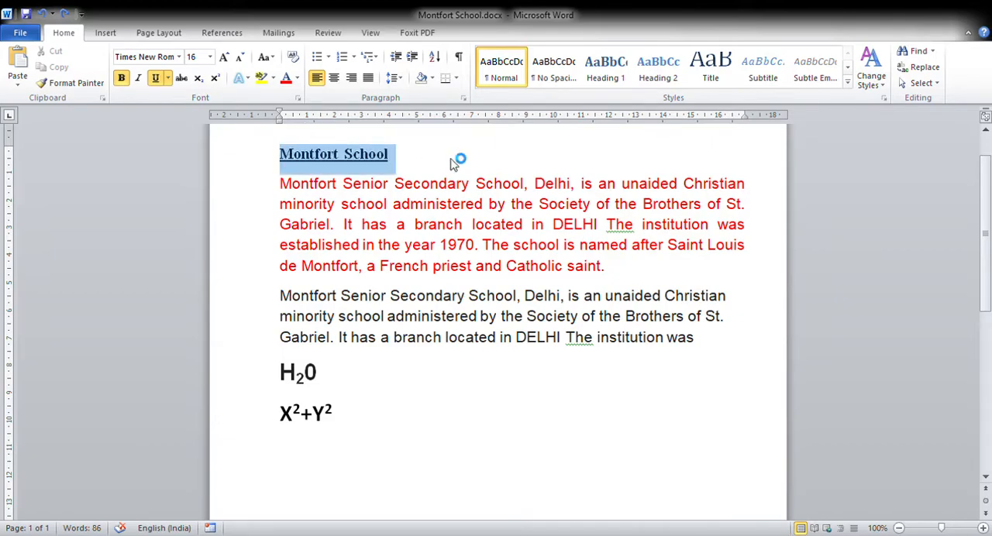
{"action": "left_click", "coordinate": [333, 79]}
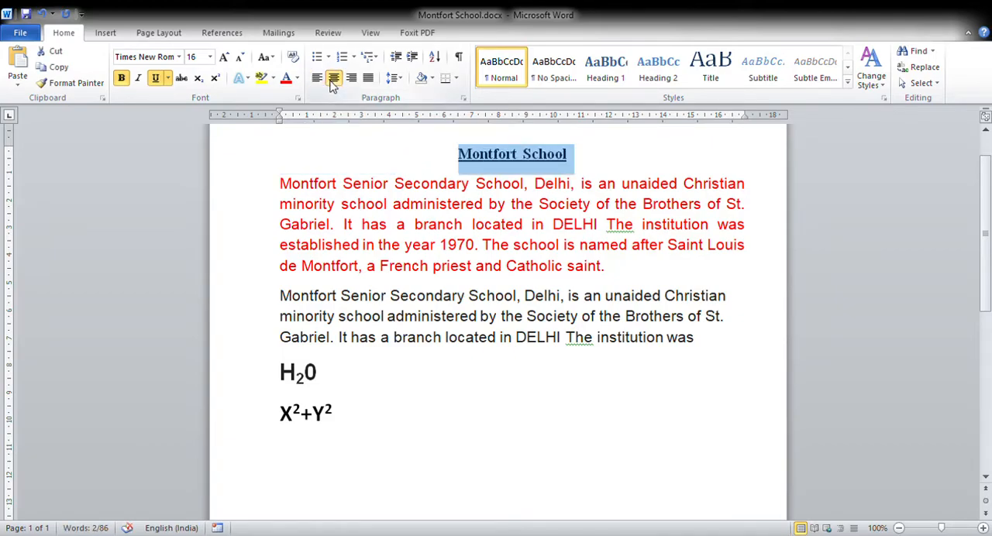
Add a right-aligned line containing a person's first name below the X²+Y² expression.
{"action": "left_click", "coordinate": [461, 469]}
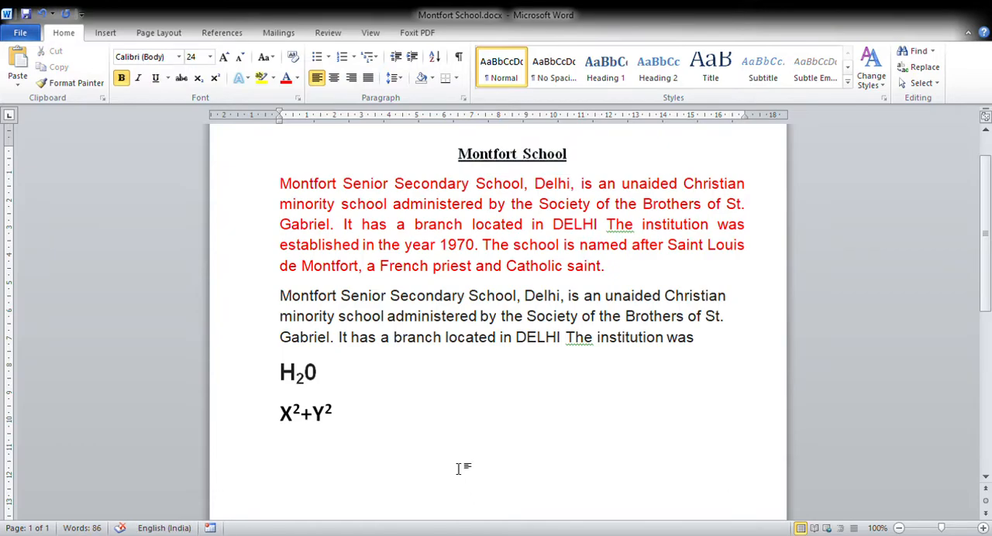
{"action": "left_click", "coordinate": [352, 83]}
{"action": "type", "text": "Geetanjali"}
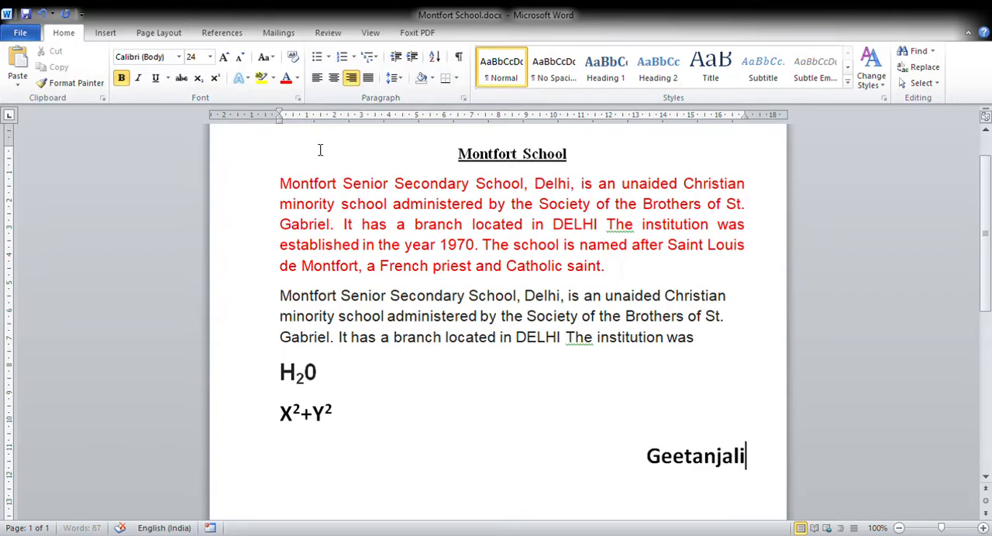
Left-align the red body paragraph and check where its lines end along the right margin.
{"action": "left_click", "coordinate": [281, 186]}
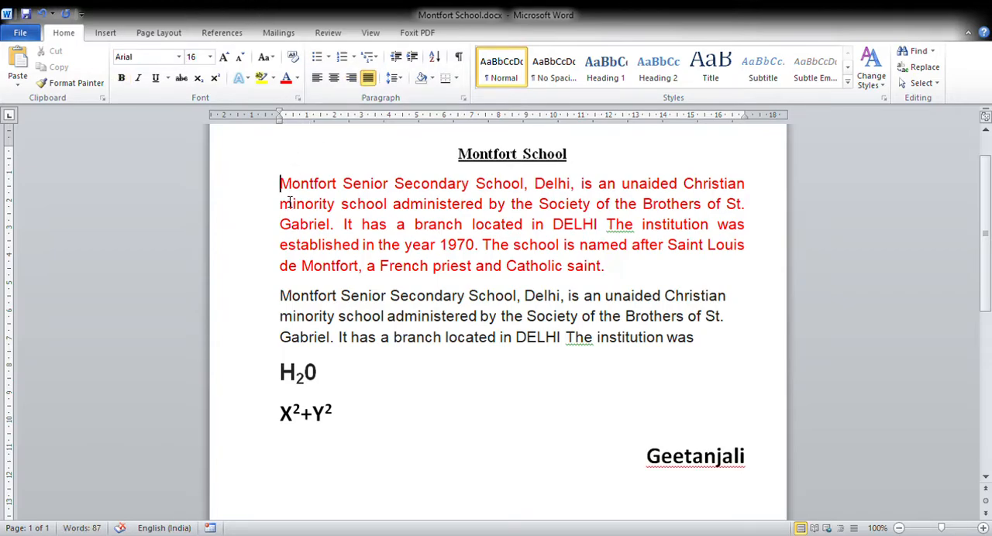
{"action": "left_click_drag", "start_coordinate": [280, 186], "coordinate": [620, 265]}
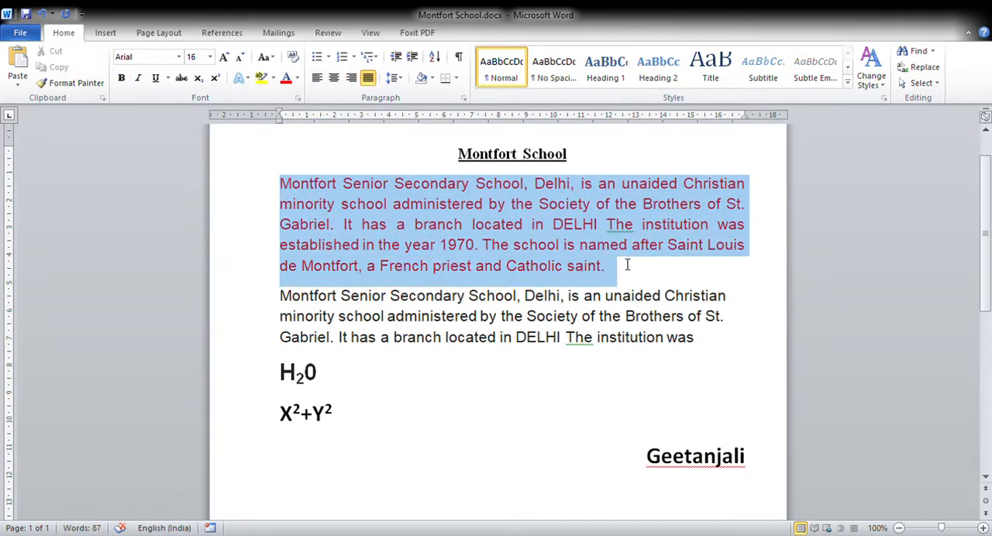
{"action": "left_click", "coordinate": [316, 78]}
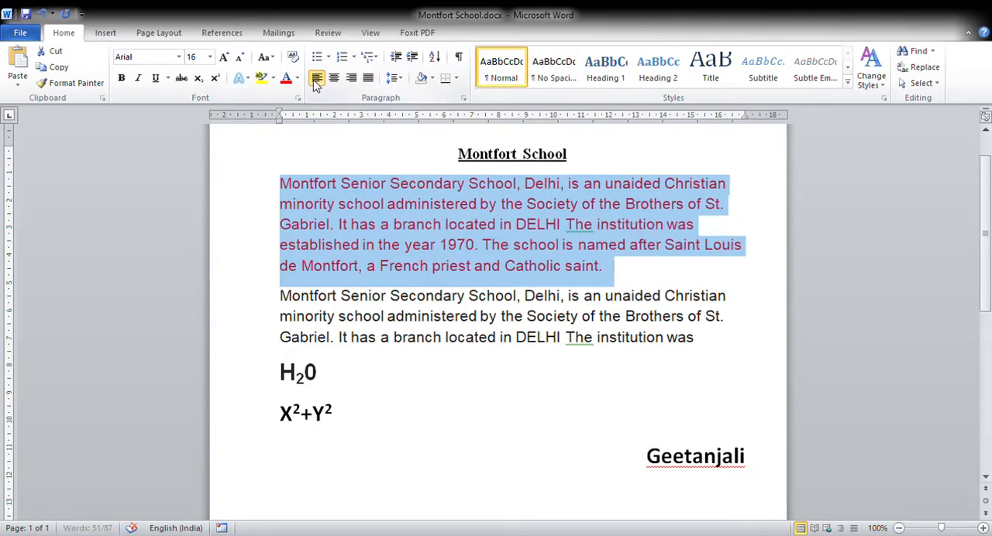
{"action": "left_click", "coordinate": [443, 268]}
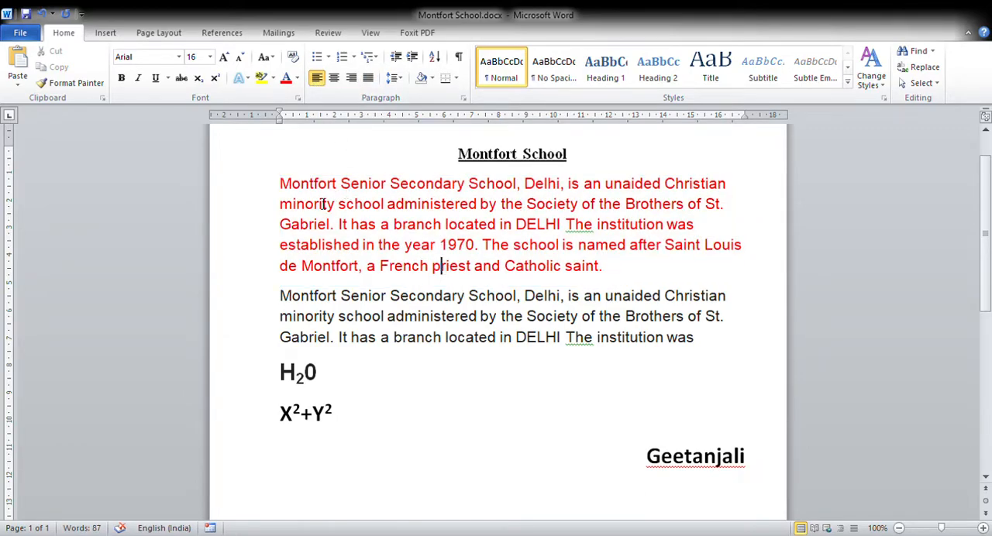
{"action": "left_click", "coordinate": [283, 300]}
{"action": "left_click_drag", "start_coordinate": [287, 186], "coordinate": [614, 269]}
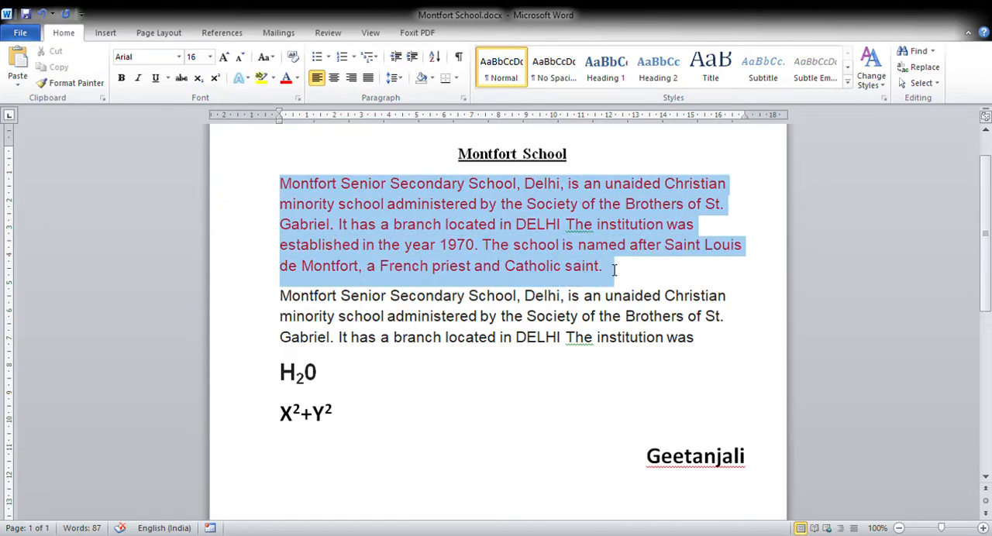
{"action": "left_click", "coordinate": [638, 282]}
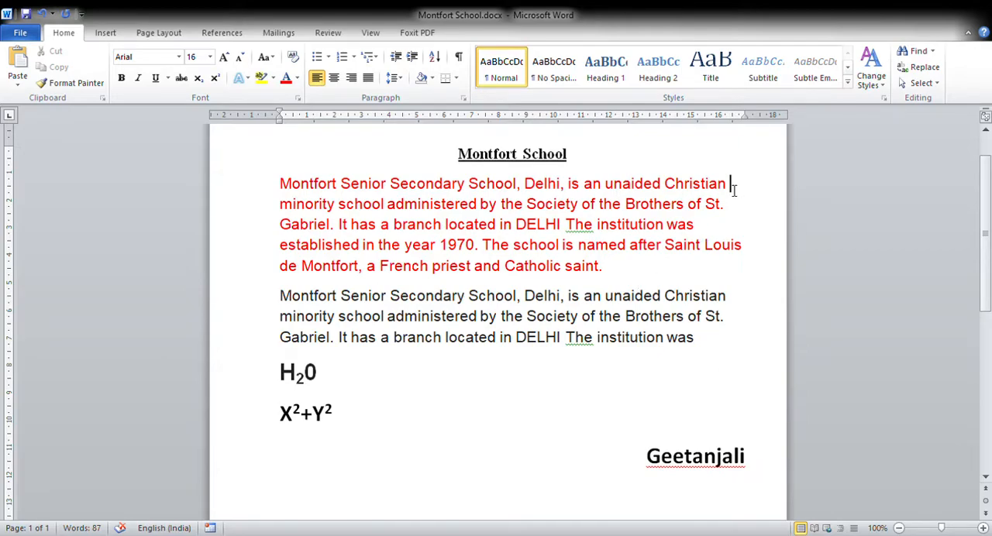
{"action": "left_click", "coordinate": [725, 207]}
{"action": "left_click", "coordinate": [703, 226]}
Justify the red body paragraph and check its line ends against the right margin.
{"action": "left_click_drag", "start_coordinate": [281, 190], "coordinate": [662, 272]}
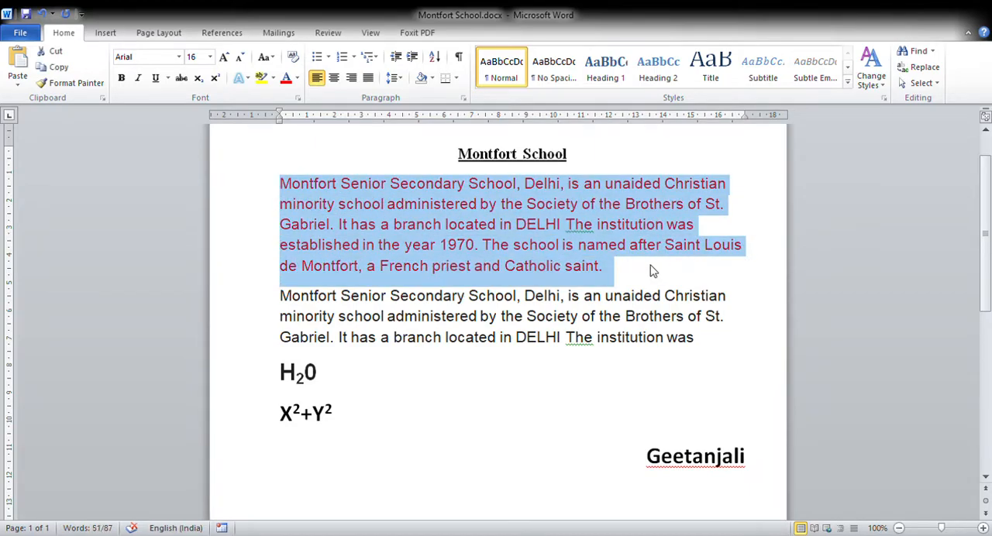
{"action": "left_click", "coordinate": [368, 78]}
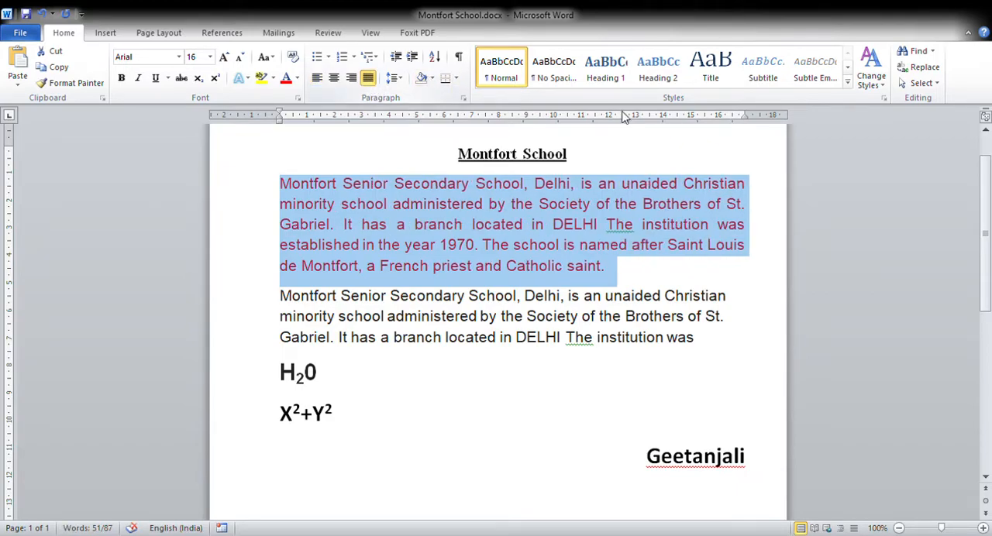
{"action": "left_click", "coordinate": [749, 188]}
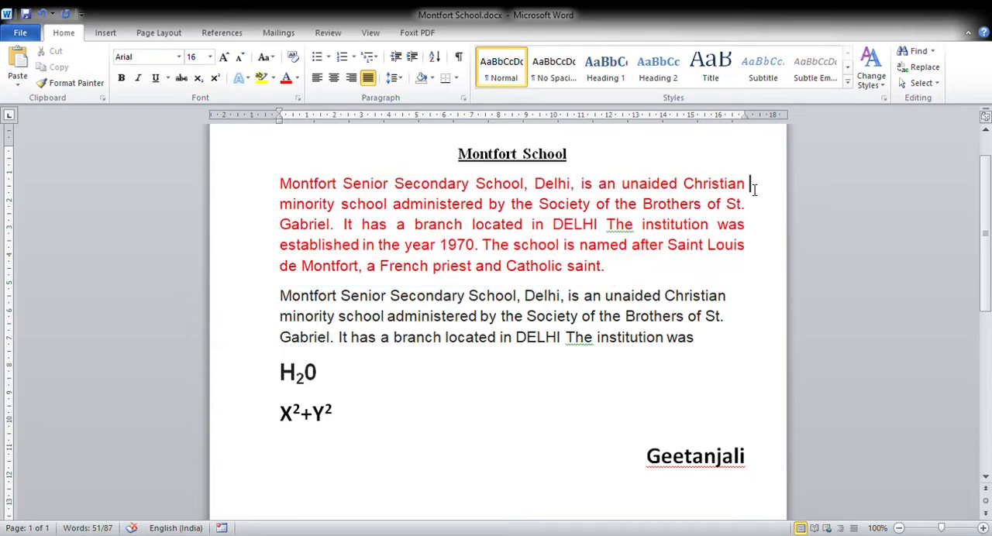
{"action": "left_click", "coordinate": [750, 208]}
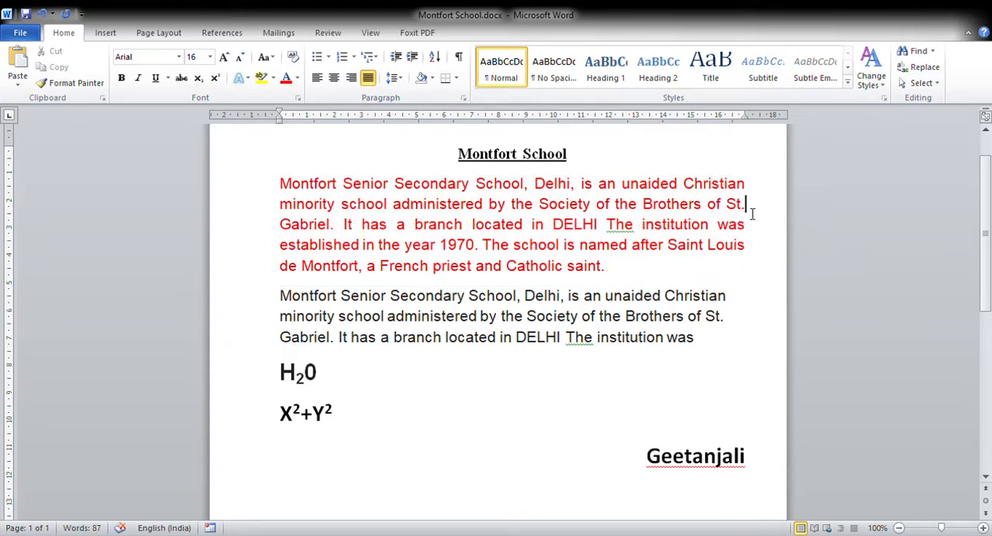
{"action": "left_click", "coordinate": [754, 253]}
Left-align the whole red body paragraph under the Montfort School title.
{"action": "left_click", "coordinate": [284, 191]}
{"action": "left_click_drag", "start_coordinate": [283, 191], "coordinate": [618, 280]}
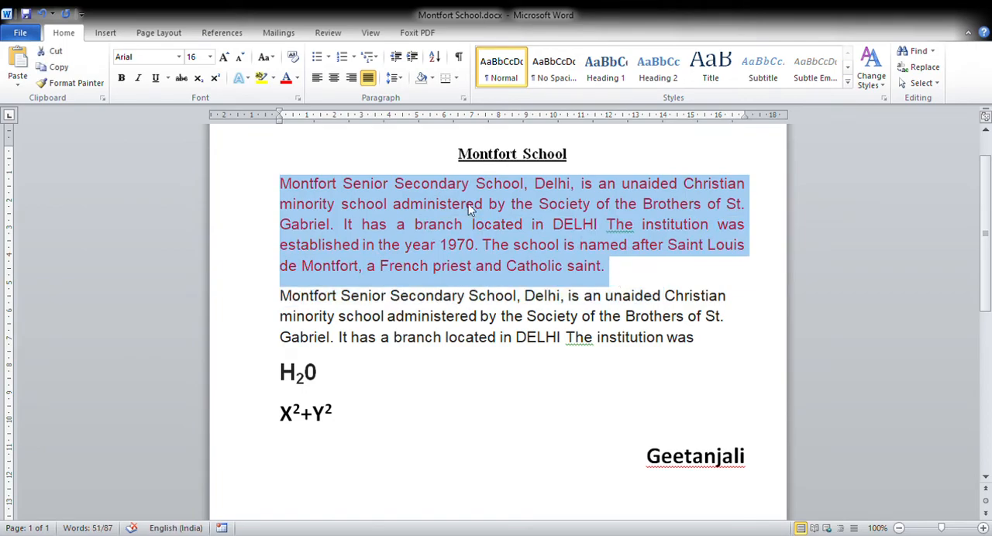
{"action": "left_click", "coordinate": [317, 78]}
{"action": "left_click", "coordinate": [665, 264]}
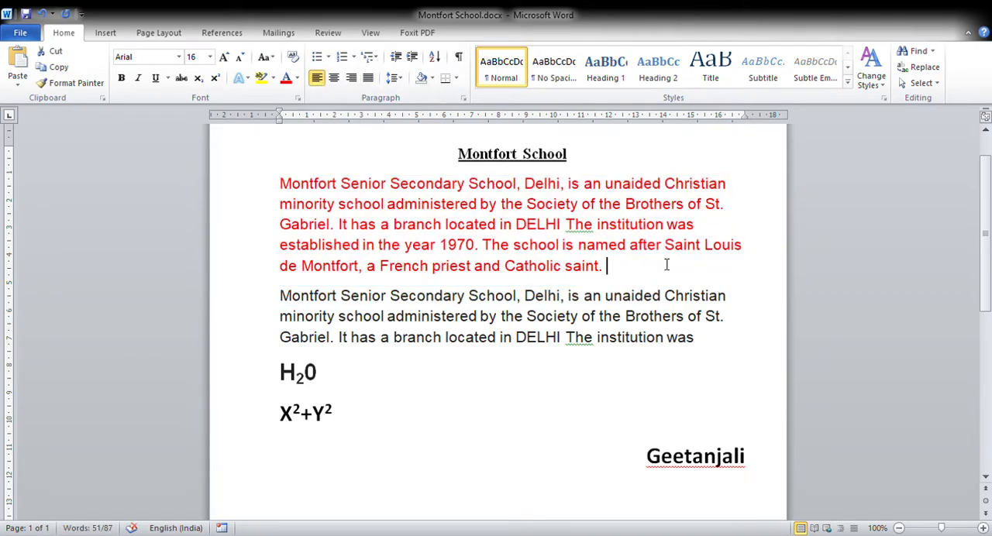
Justify the red body paragraph so its lines run flush to both margins.
{"action": "left_click_drag", "start_coordinate": [281, 189], "coordinate": [619, 267]}
{"action": "left_click", "coordinate": [369, 78]}
{"action": "left_click", "coordinate": [656, 268]}
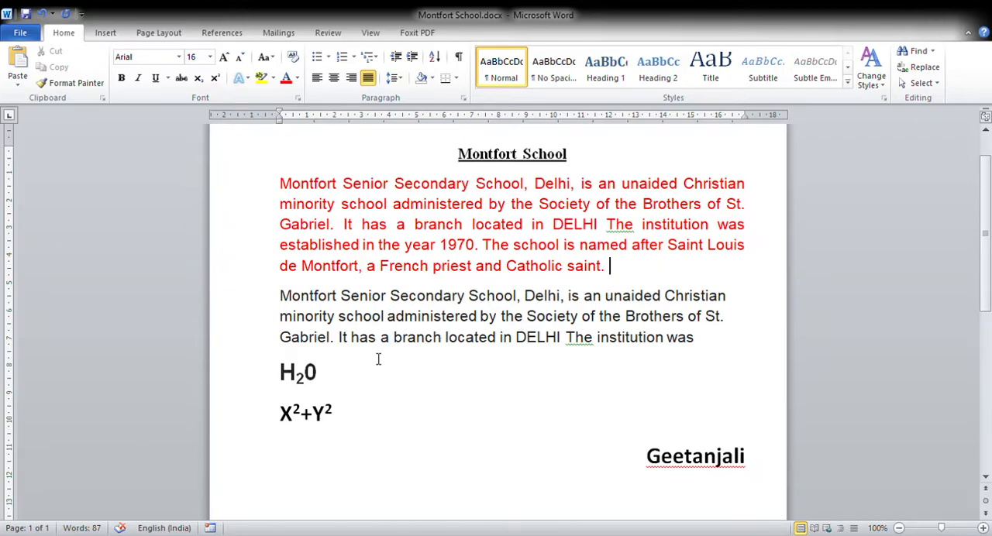
Add a new justified line reading H20 below the right-aligned name line.
{"action": "left_click", "coordinate": [350, 444]}
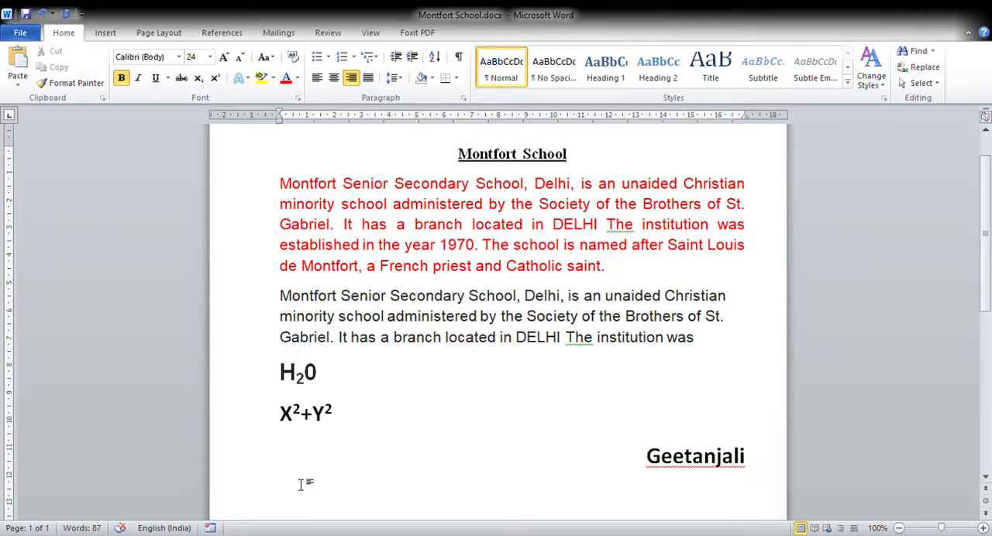
{"action": "key", "text": "End"}
{"action": "key", "text": "Return"}
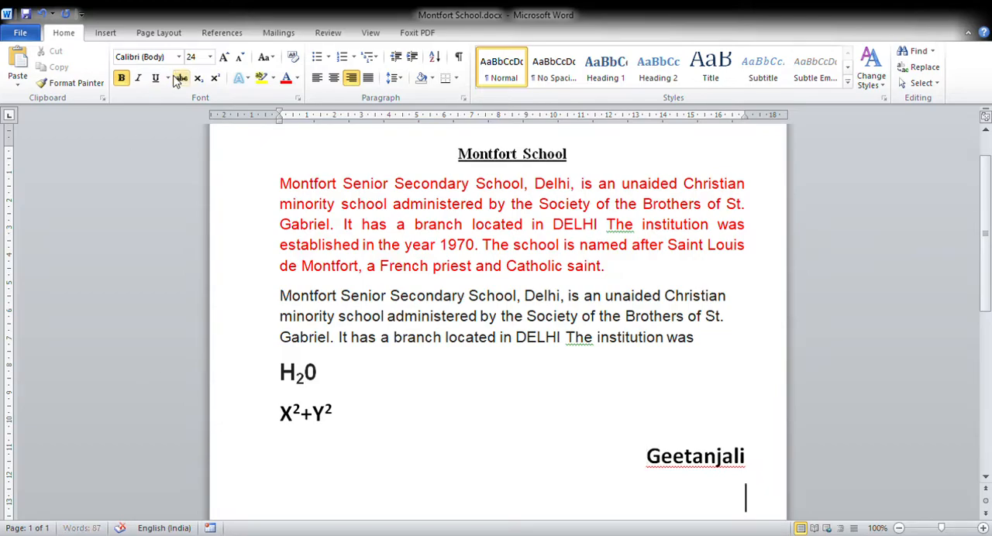
{"action": "left_click", "coordinate": [317, 78]}
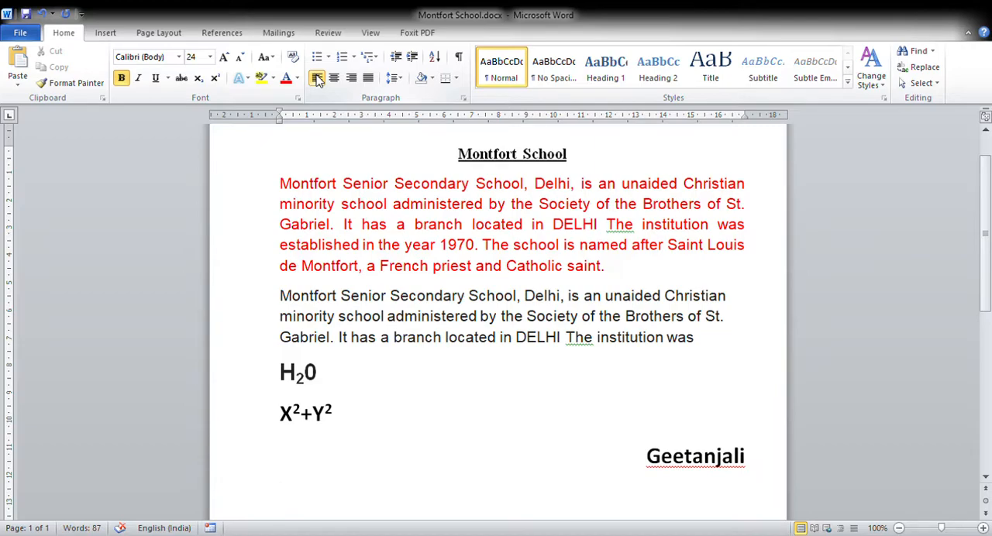
{"action": "key", "text": "ctrl+j"}
{"action": "left_click", "coordinate": [317, 78]}
{"action": "type", "text": "H20"}
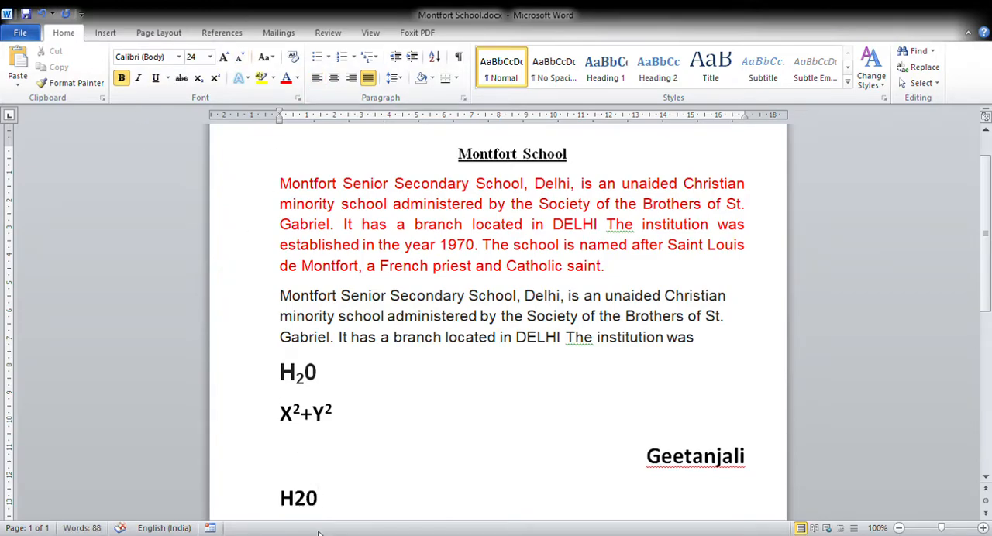
Format the 2 in the new H20 line as subscript.
{"action": "left_click_drag", "start_coordinate": [294, 498], "coordinate": [308, 500]}
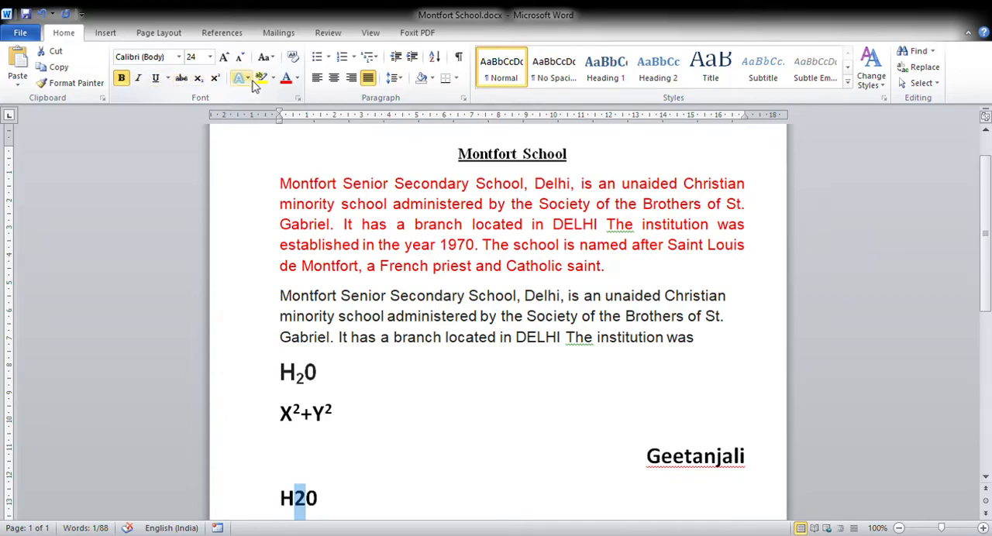
{"action": "left_click", "coordinate": [199, 80]}
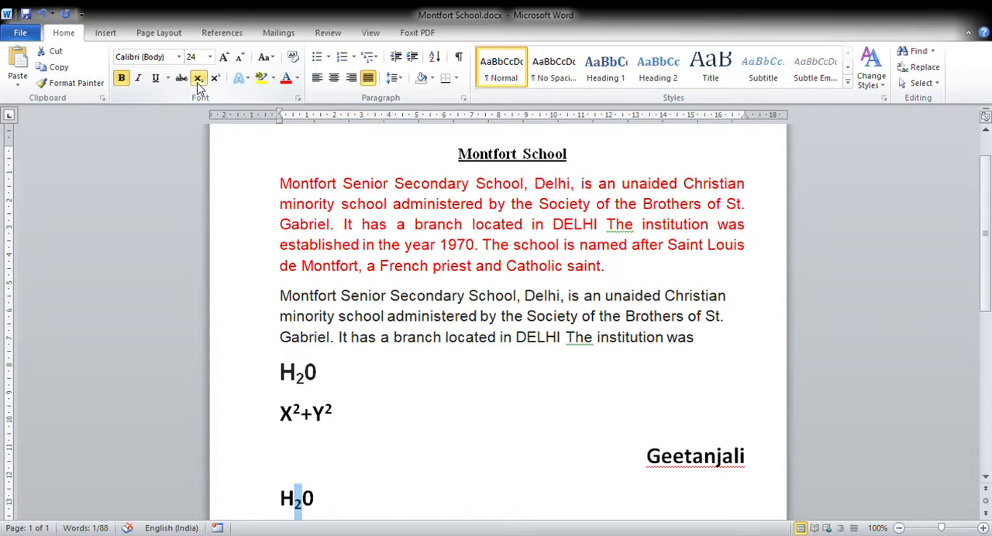
{"action": "left_click", "coordinate": [341, 464]}
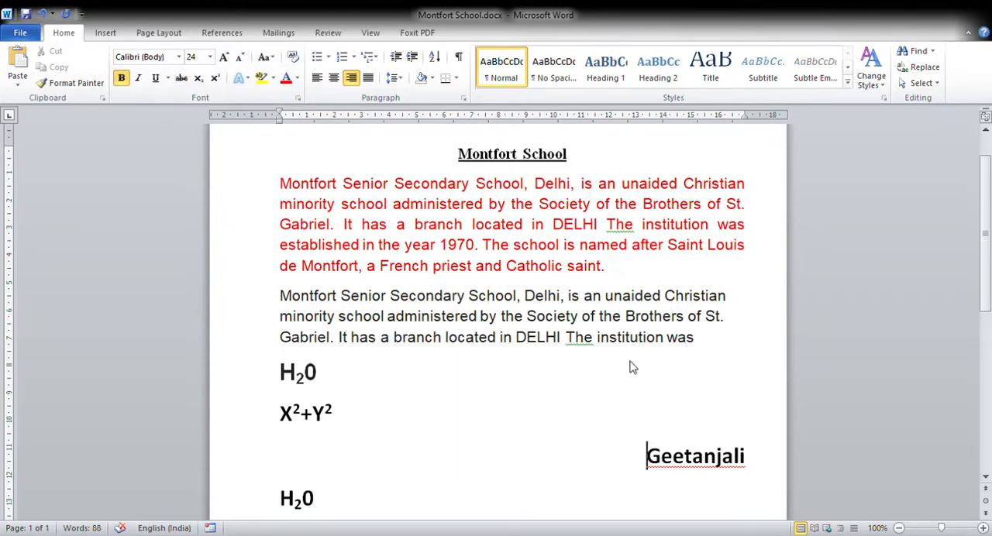
Add a line reading X2 below the new H₂0 line.
{"action": "left_click", "coordinate": [400, 499]}
{"action": "key", "text": "Return"}
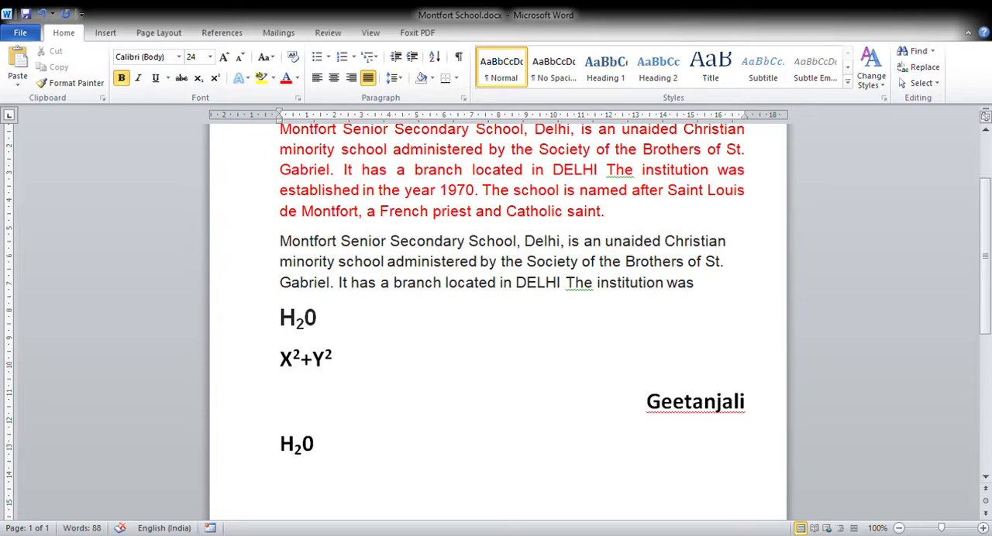
{"action": "type", "text": "X2"}
Format the 2 in the new X2 line as superscript.
{"action": "left_click_drag", "start_coordinate": [296, 487], "coordinate": [316, 493]}
{"action": "left_click", "coordinate": [308, 489]}
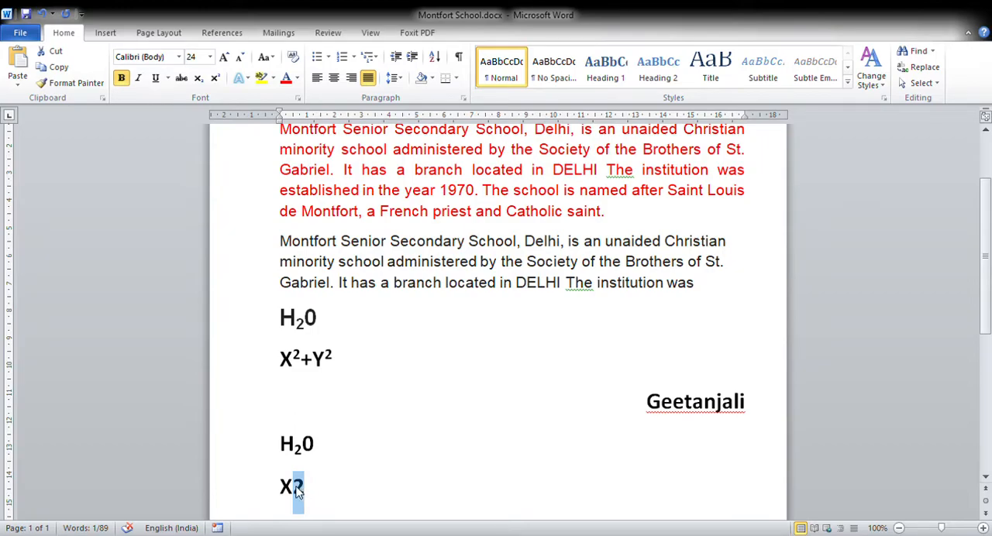
{"action": "left_click", "coordinate": [321, 492]}
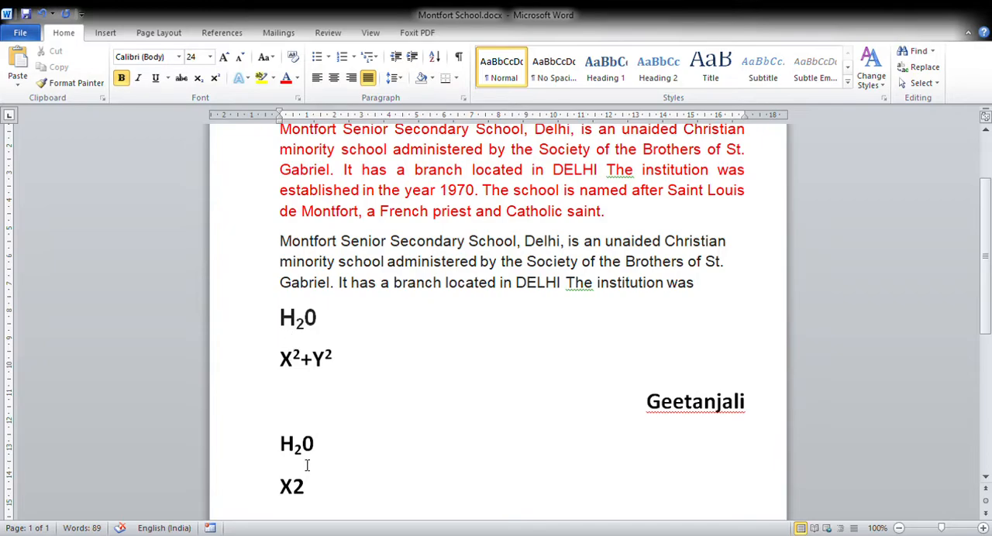
{"action": "left_click_drag", "start_coordinate": [292, 486], "coordinate": [311, 487]}
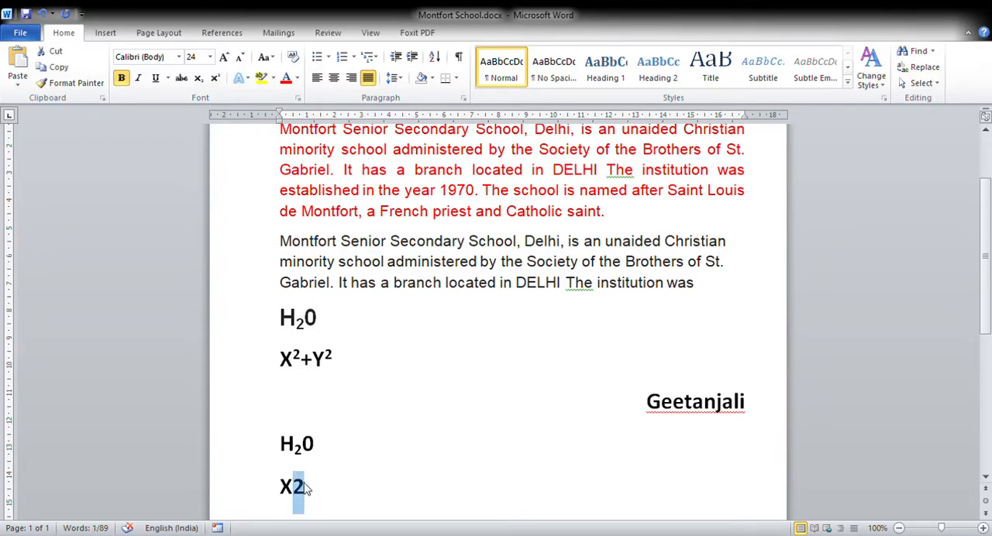
{"action": "left_click", "coordinate": [216, 79]}
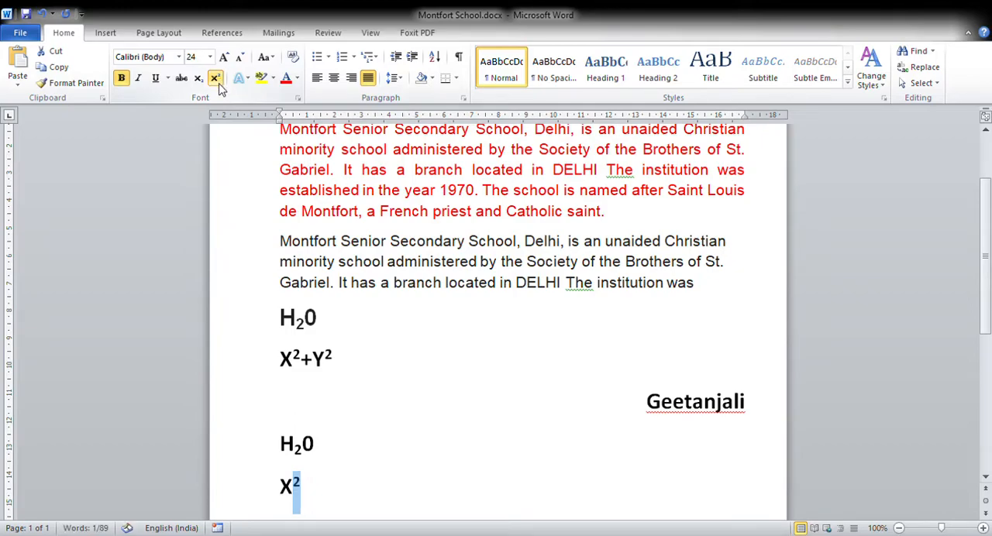
{"action": "left_click", "coordinate": [325, 461]}
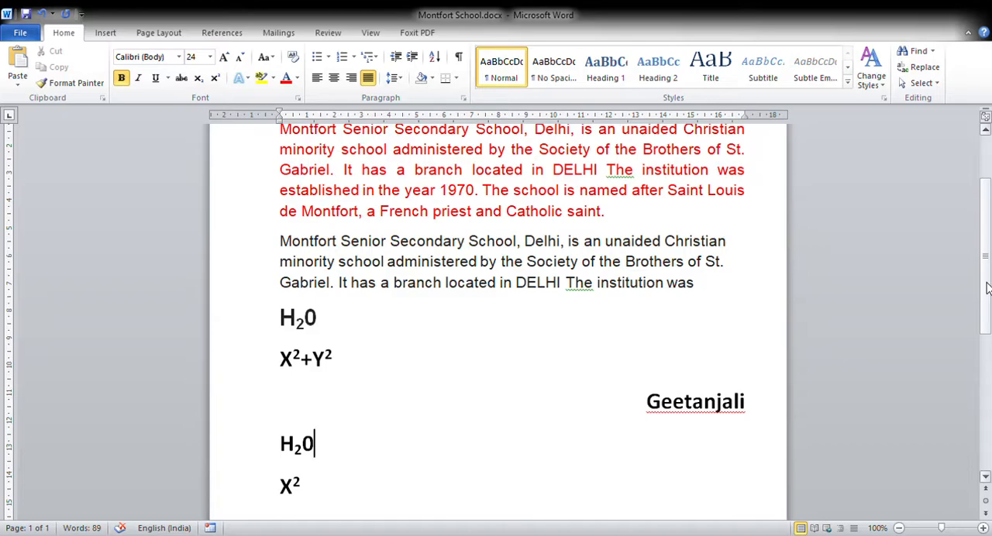
{"action": "scroll", "coordinate": [988, 288], "scroll_direction": "up", "scroll_amount": 3}
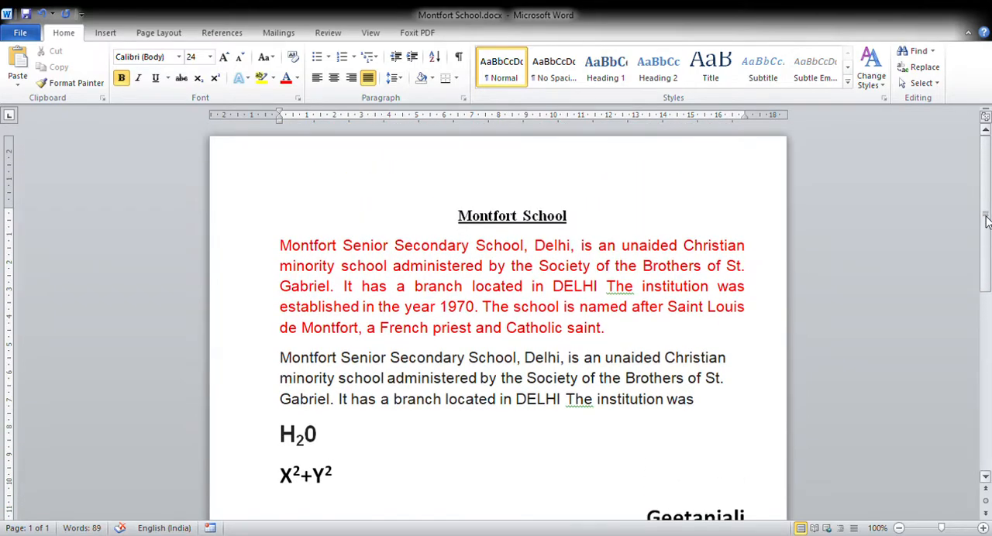
{"action": "scroll", "coordinate": [986, 245], "scroll_direction": "down", "scroll_amount": 2}
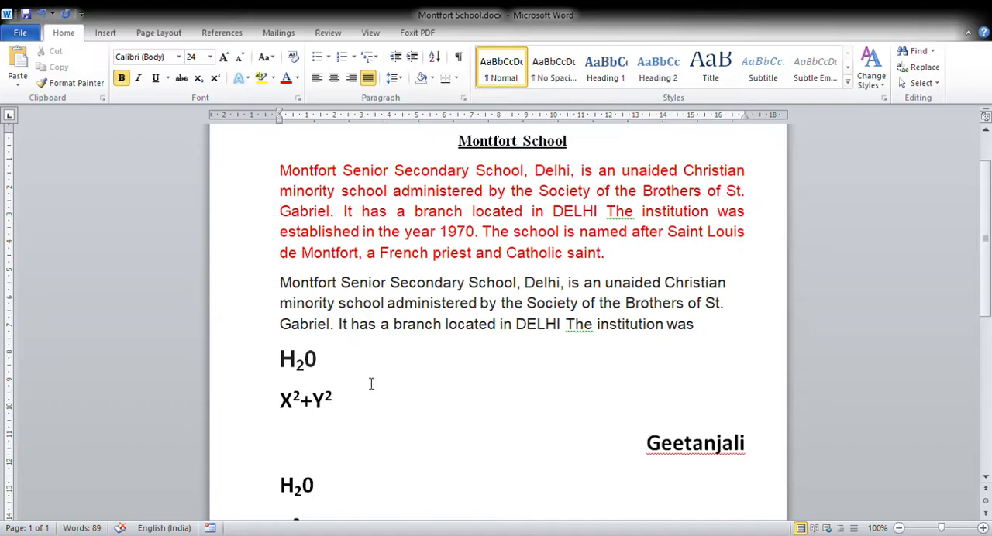
{"action": "left_click", "coordinate": [310, 454]}
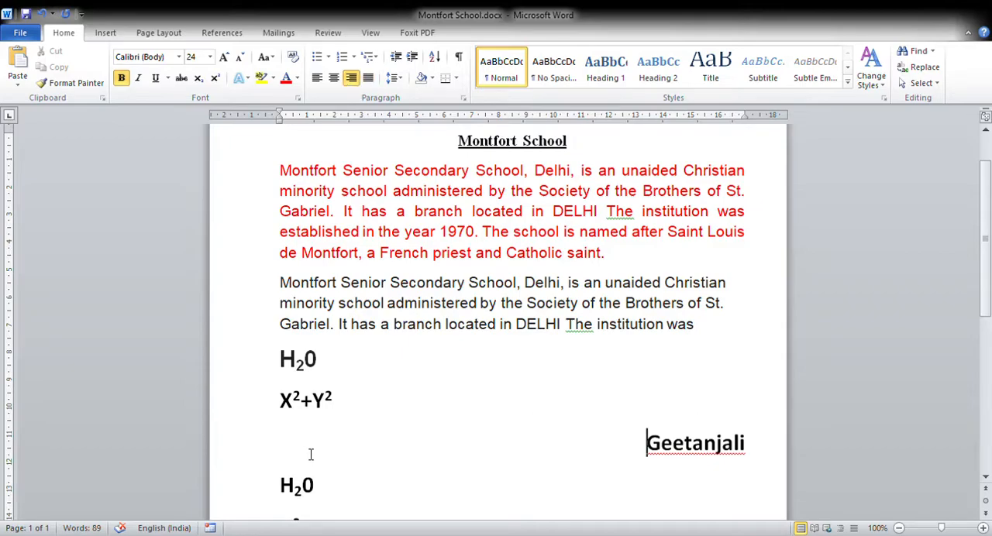
{"action": "left_click", "coordinate": [687, 403]}
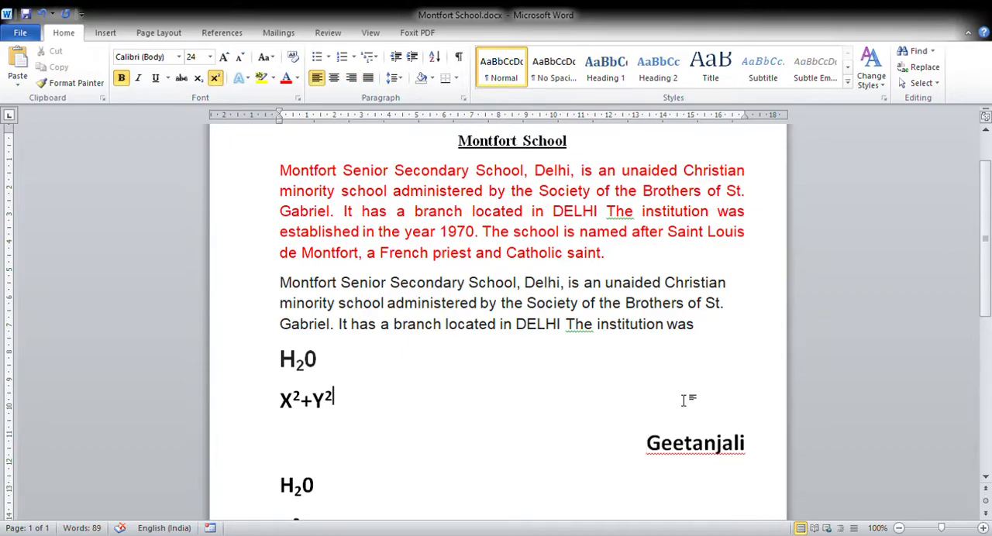